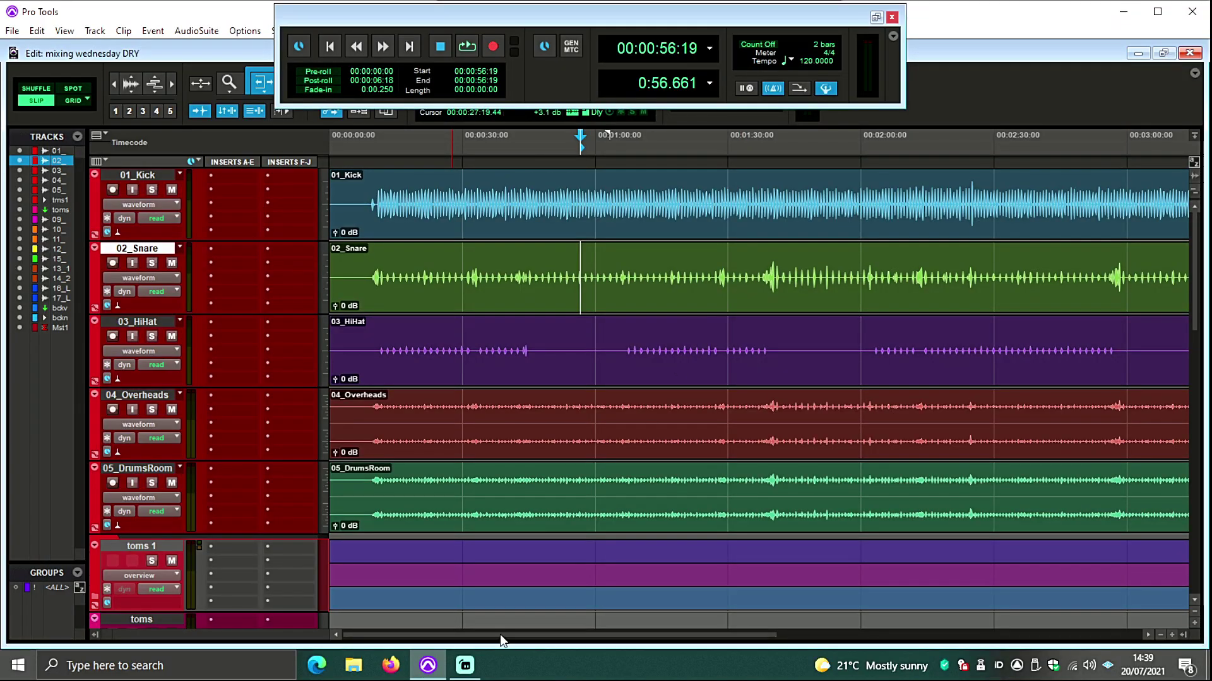
Zoom in and select a short snare passage around 1:39–1:40 on 02_Snare
left_click_drag(500, 634, 579, 635)
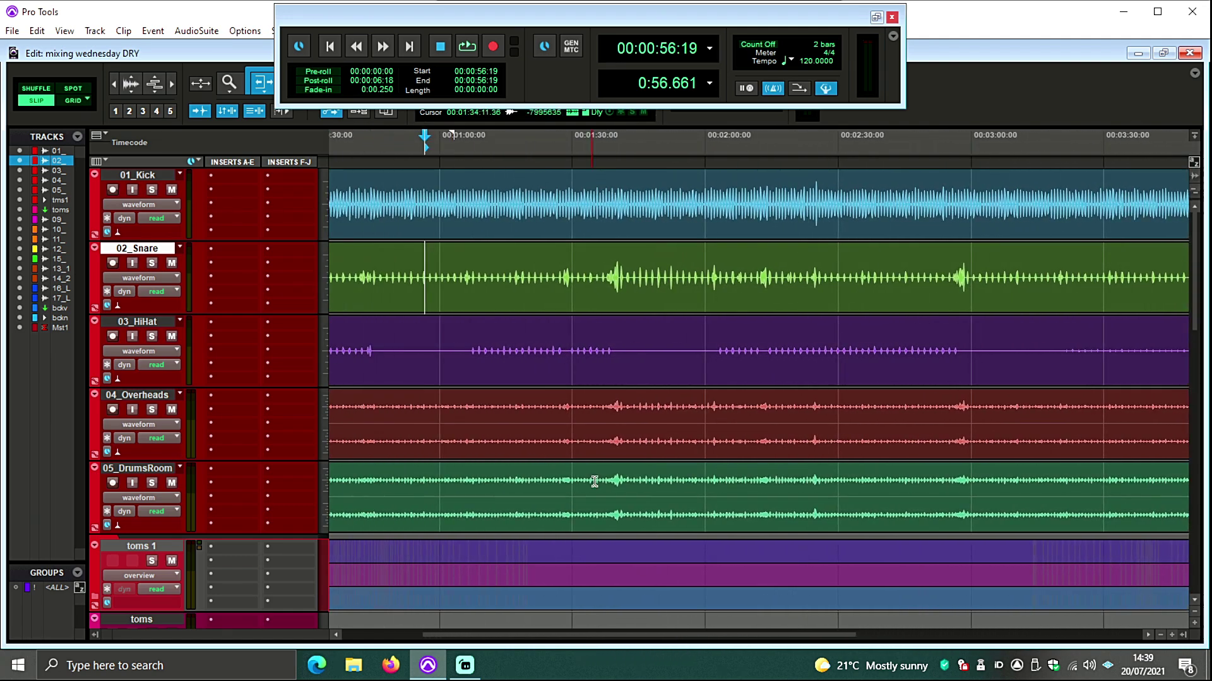
left_click(607, 262)
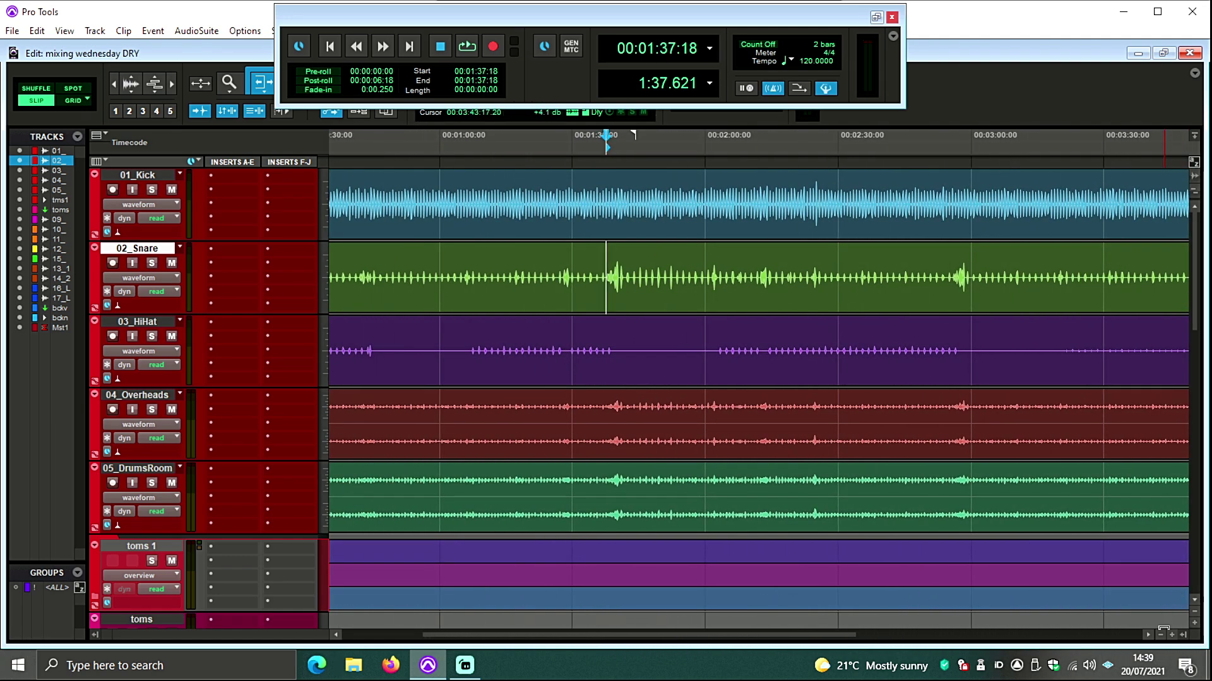
left_click(1171, 635)
left_click(1171, 635)
left_click_drag(671, 284, 689, 289)
Insert mvMeter2 on 02_Snare with a -18 reference level
left_click(211, 248)
left_click(274, 305)
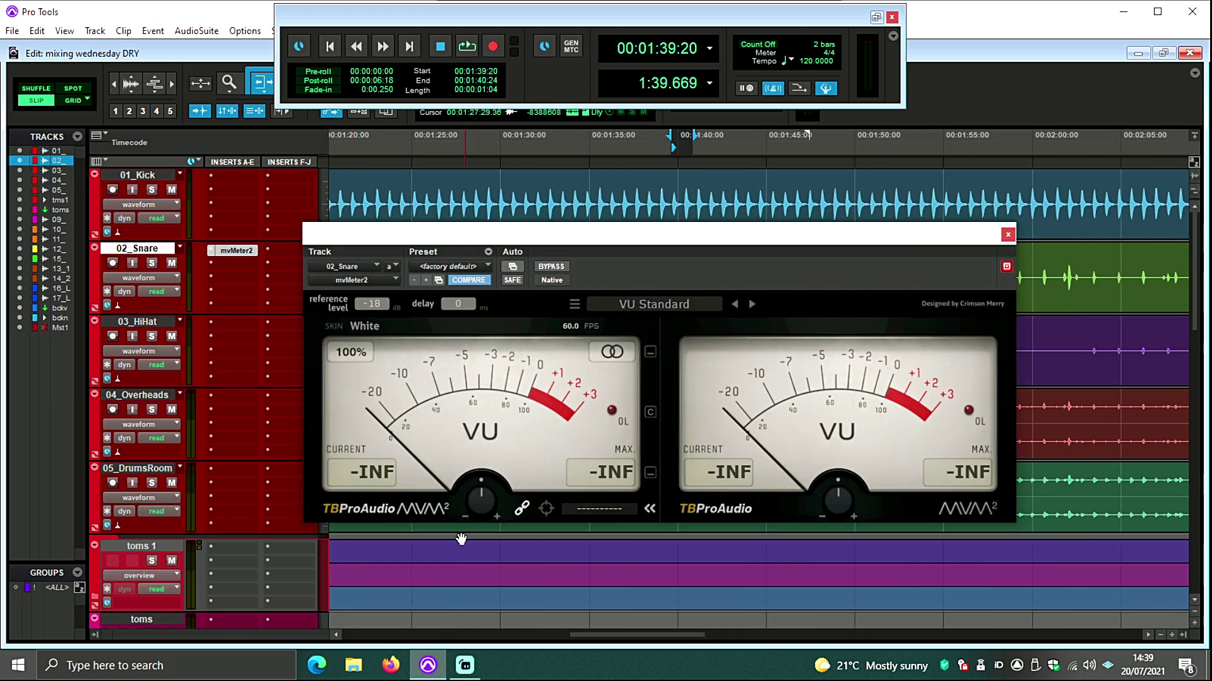
type("-18")
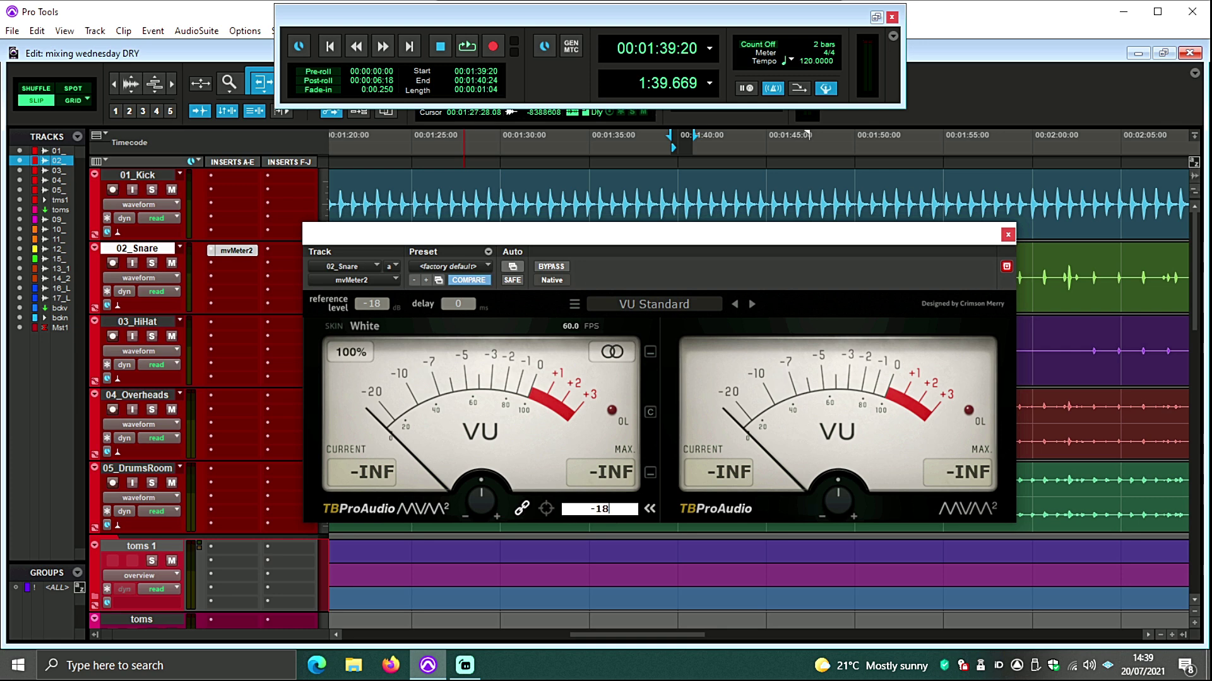
key("Return")
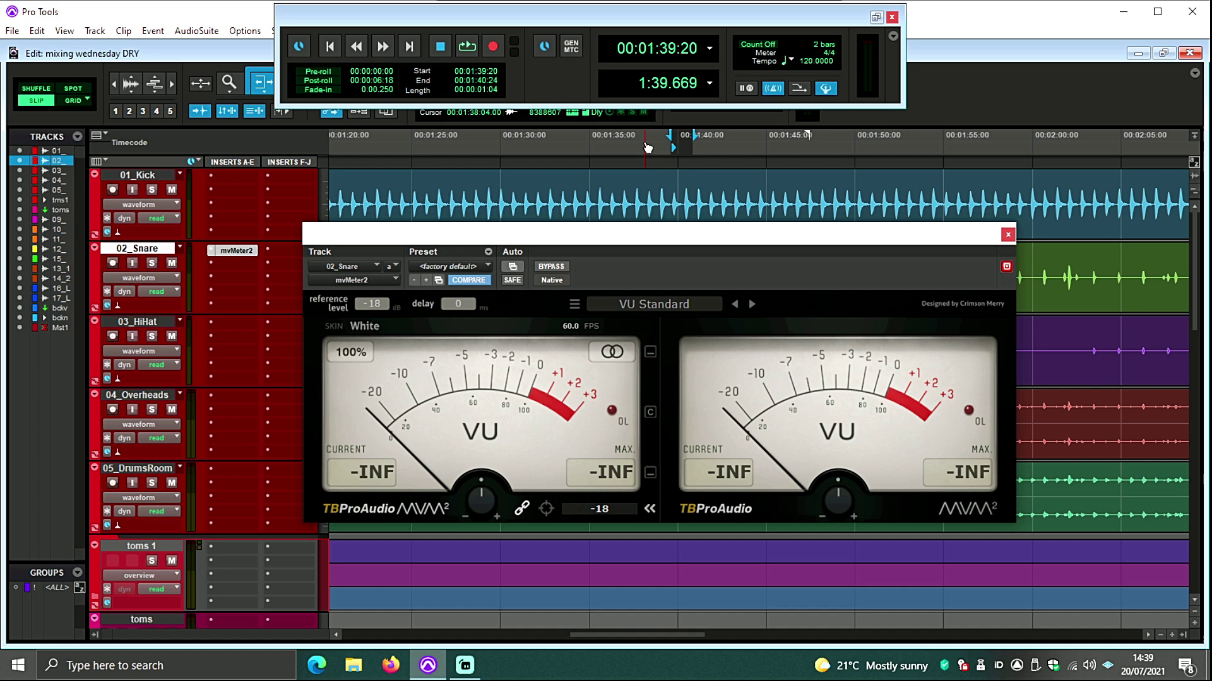
Loop-play the selected snare passage and calibrate mvMeter2 to the snare's level
left_click_drag(604, 236, 669, 207)
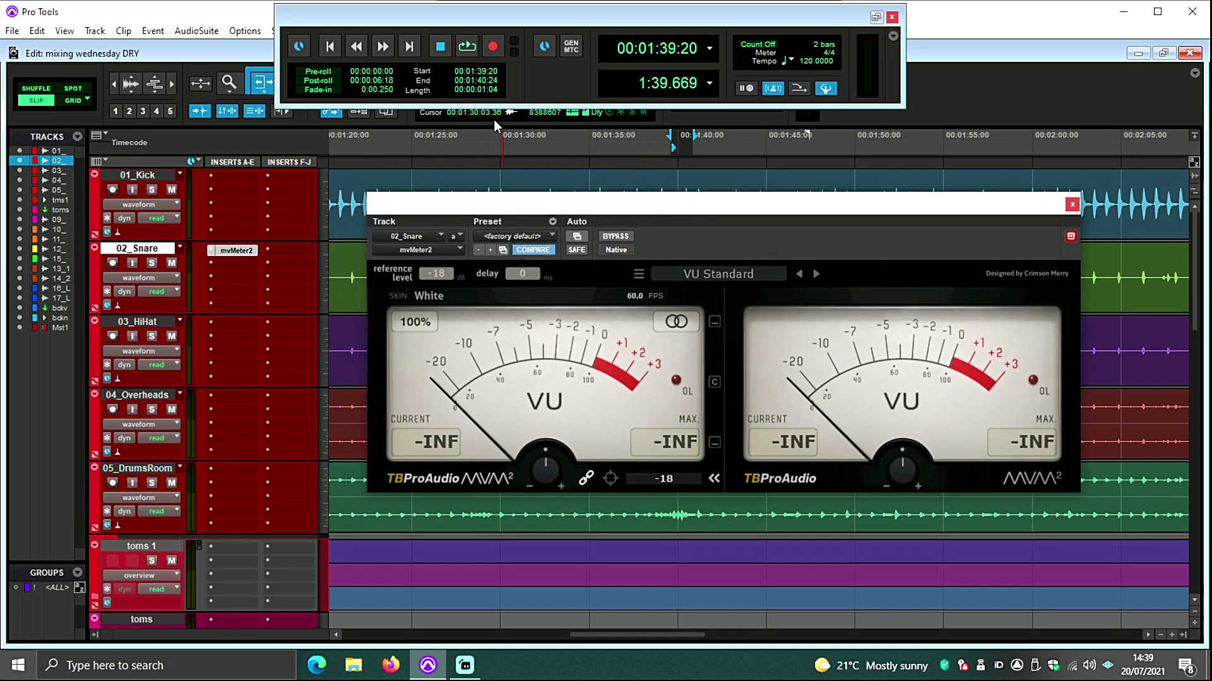
left_click(467, 46)
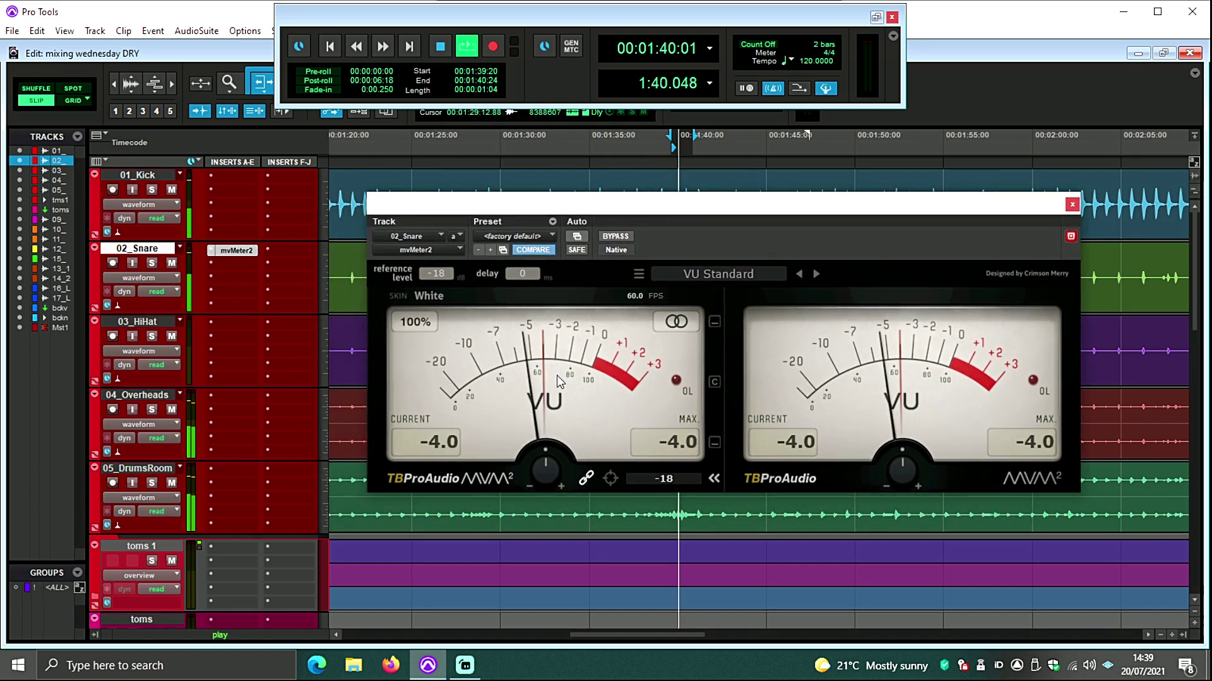
left_click(610, 478)
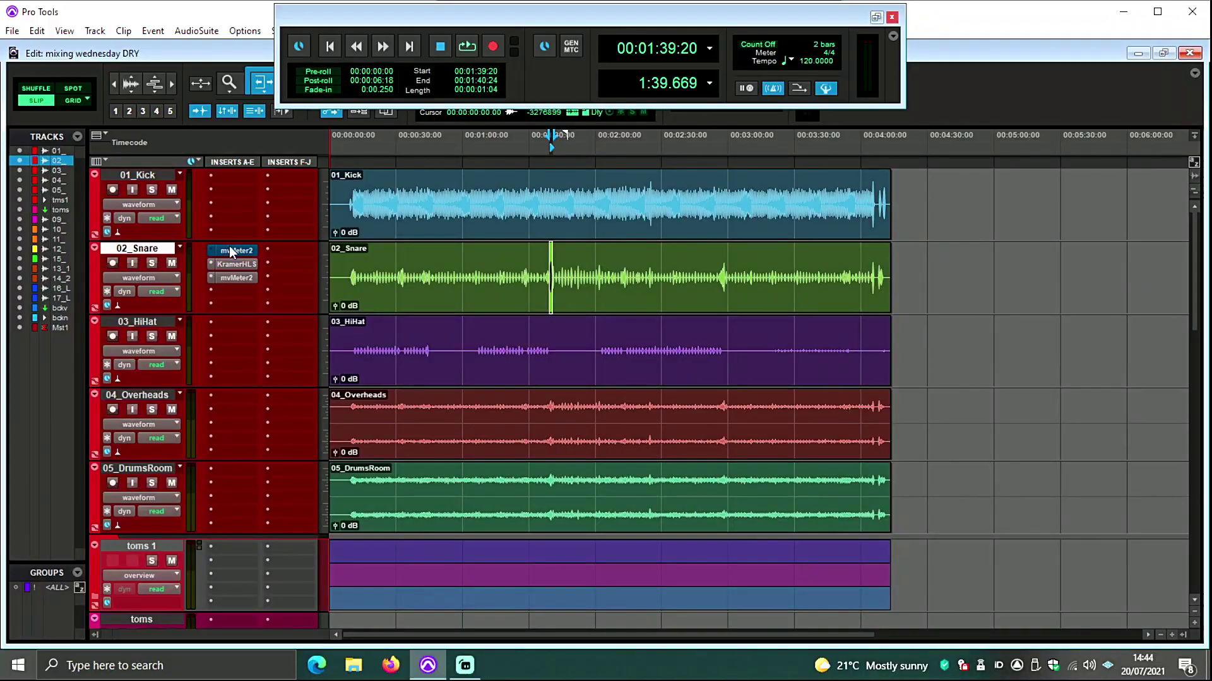
Set the Kramer HLS input level on 02_Snare, leaving the trim at 1.5
left_click(230, 251)
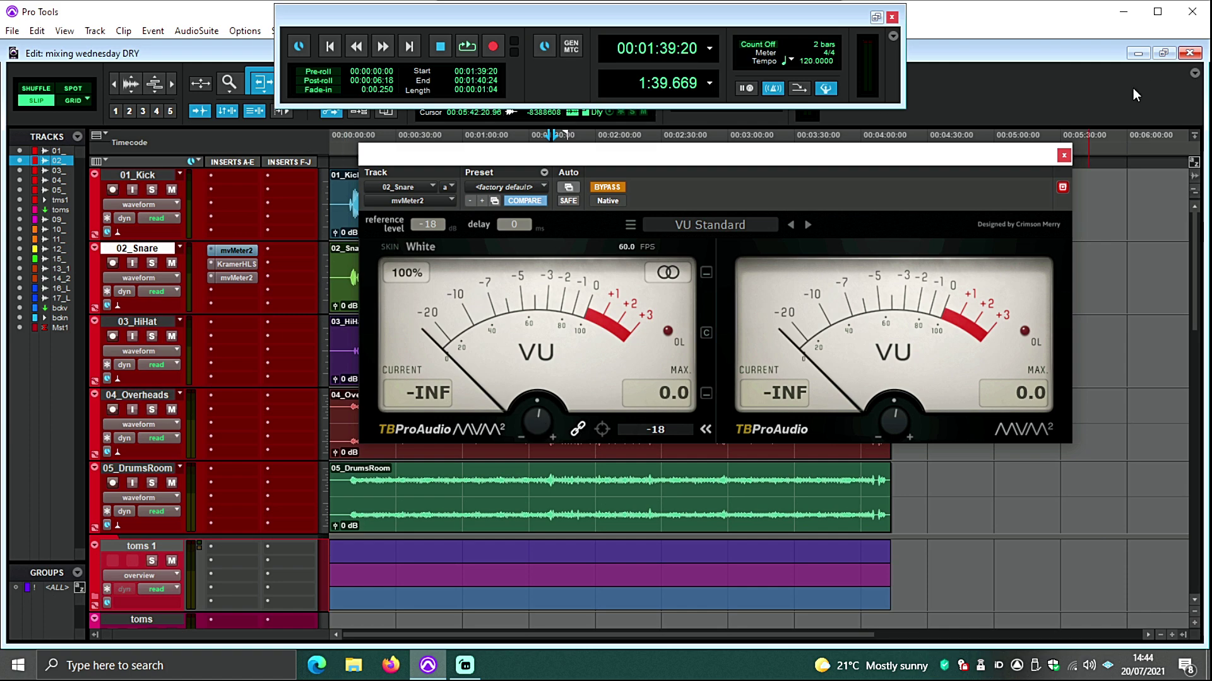
left_click(1063, 156)
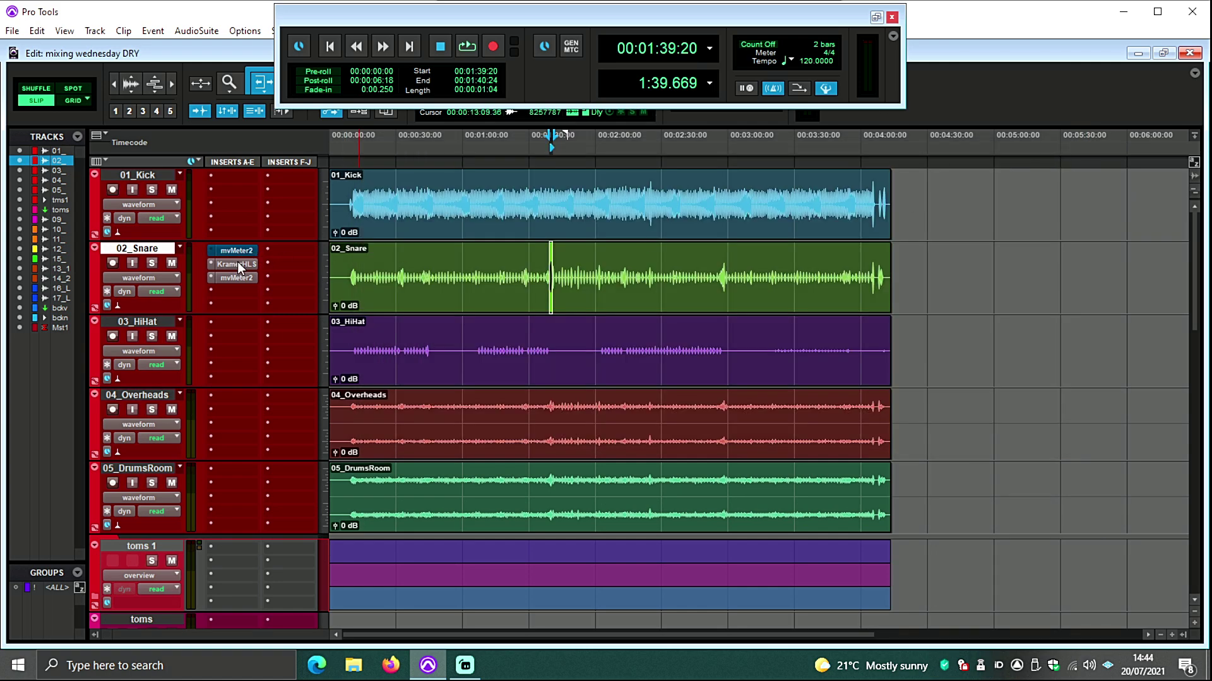
left_click(237, 263)
left_click_drag(566, 548, 570, 560)
left_click_drag(513, 159, 537, 17)
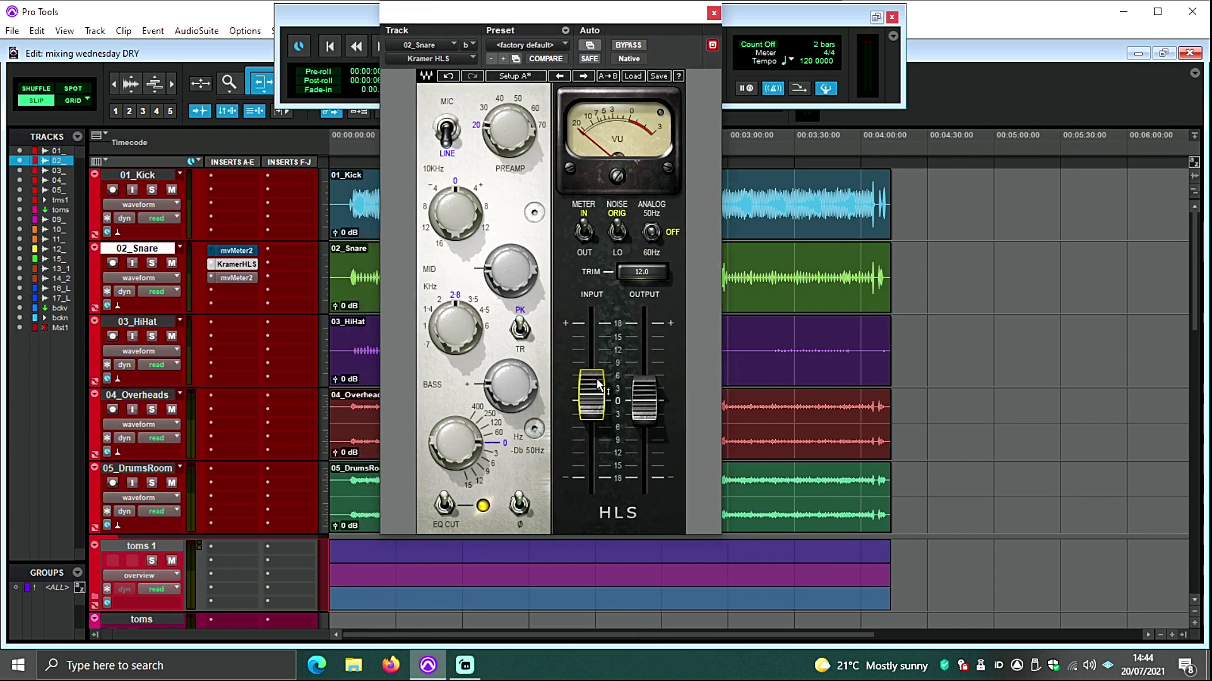
key("Up")
key("Up")
key("Up")
key("Up")
key("Up")
key("Up")
key("Up")
key("Up")
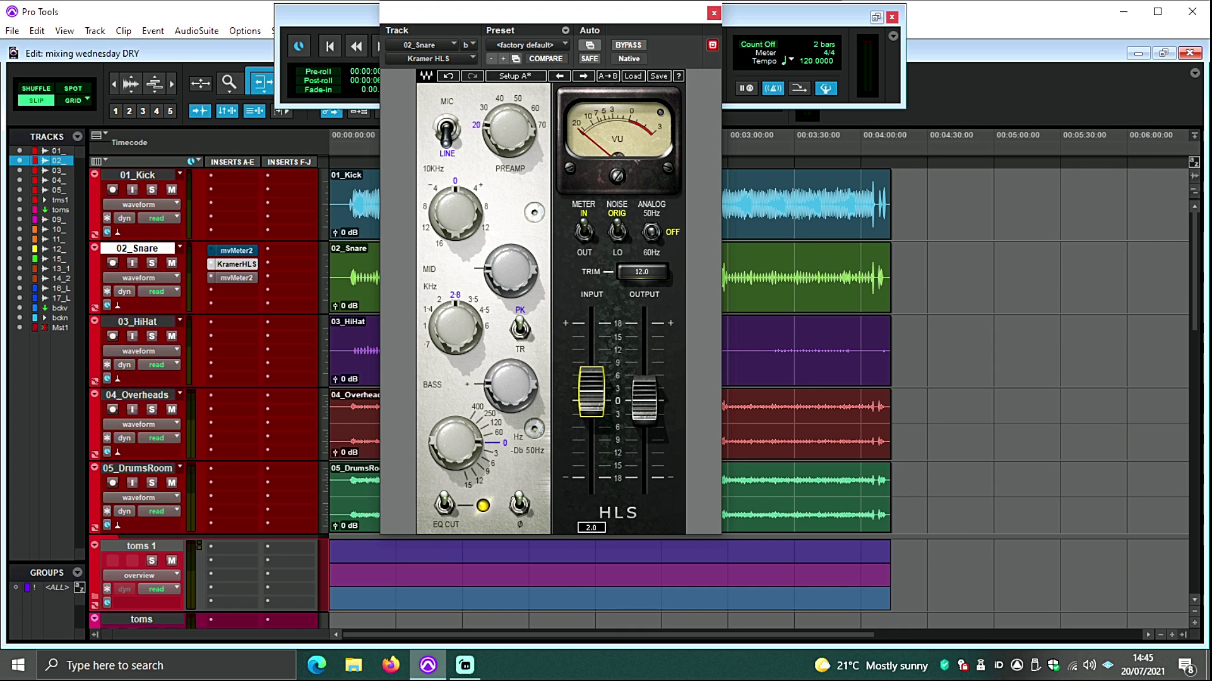
key("Down")
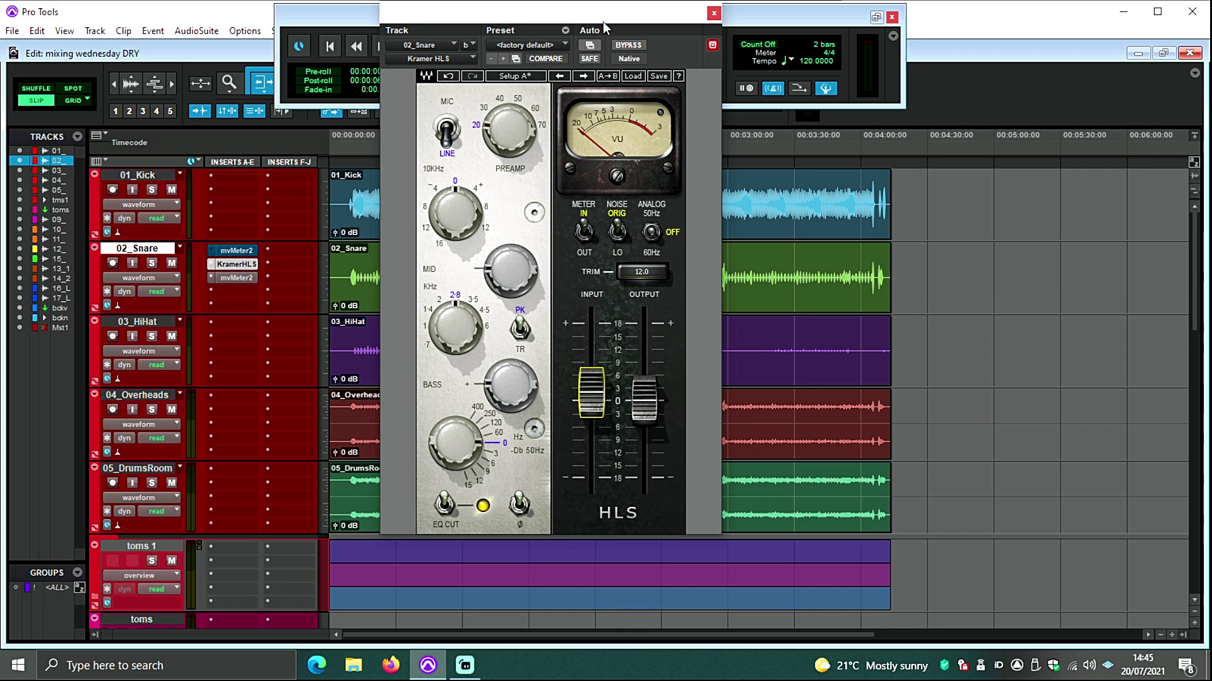
Loop-play the selected snare passage with the transport uncovered
left_click_drag(611, 17, 714, 151)
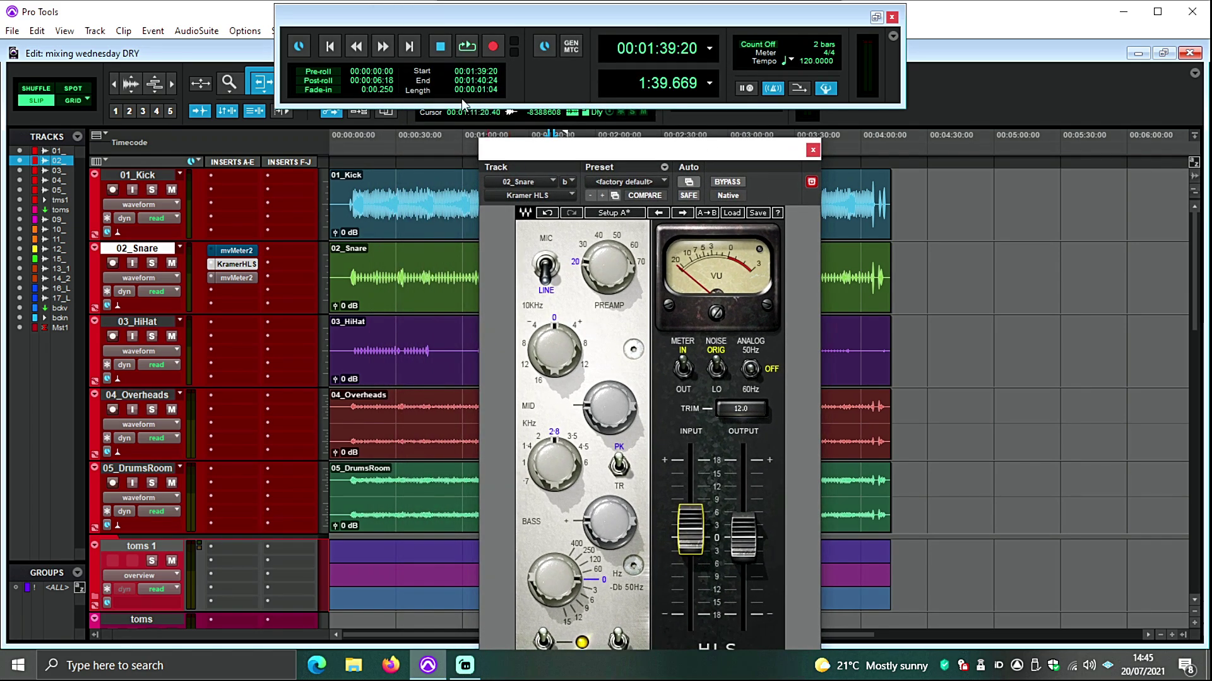
left_click(470, 48)
left_click(467, 47, "super")
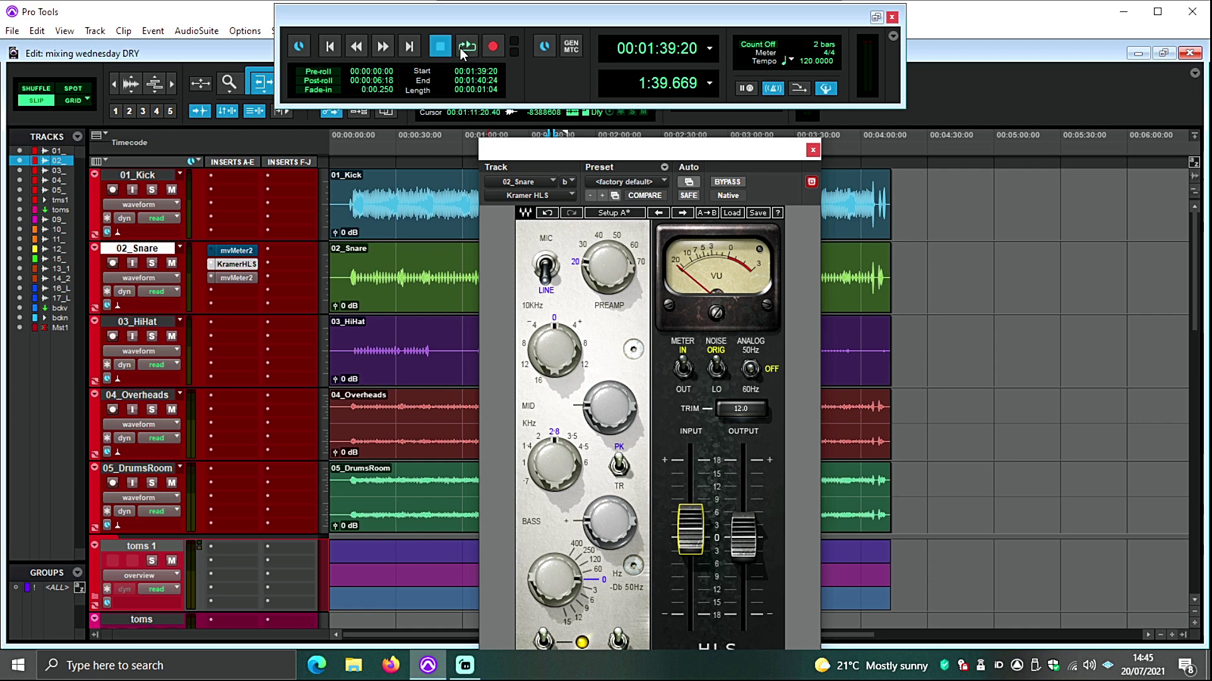
left_click(462, 51)
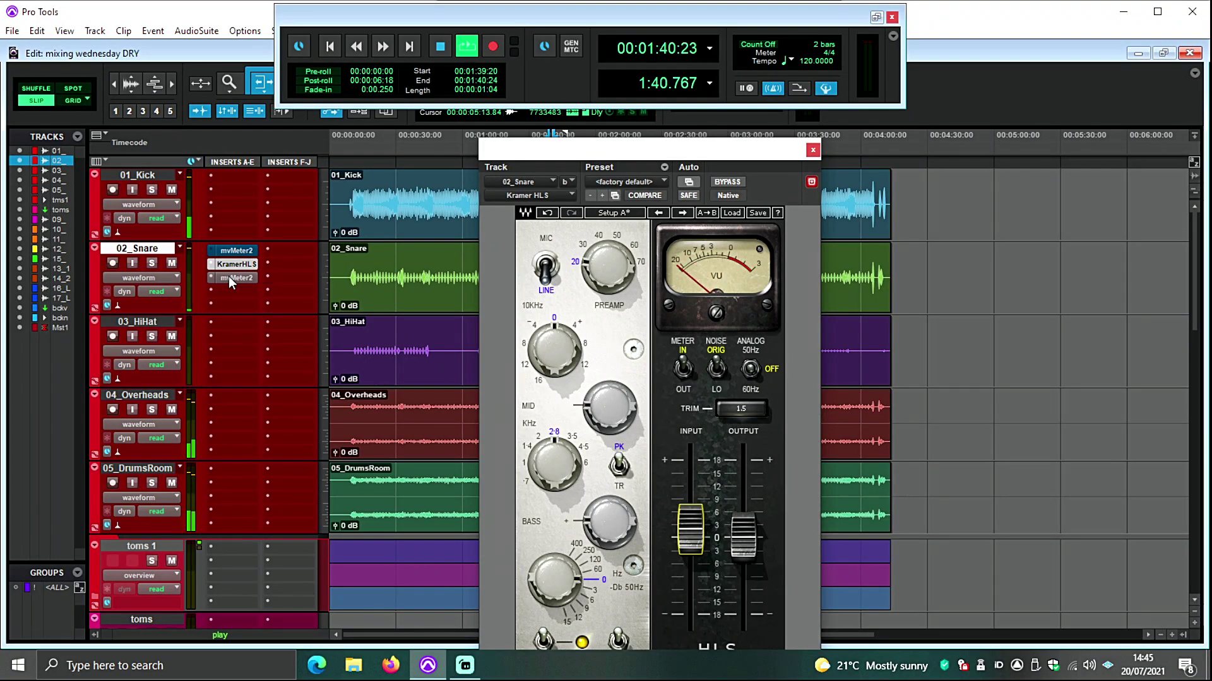
Open the snare's post-HLS mvMeter2 and loop-play the drum section to watch the API-2500 meters
left_click(229, 276)
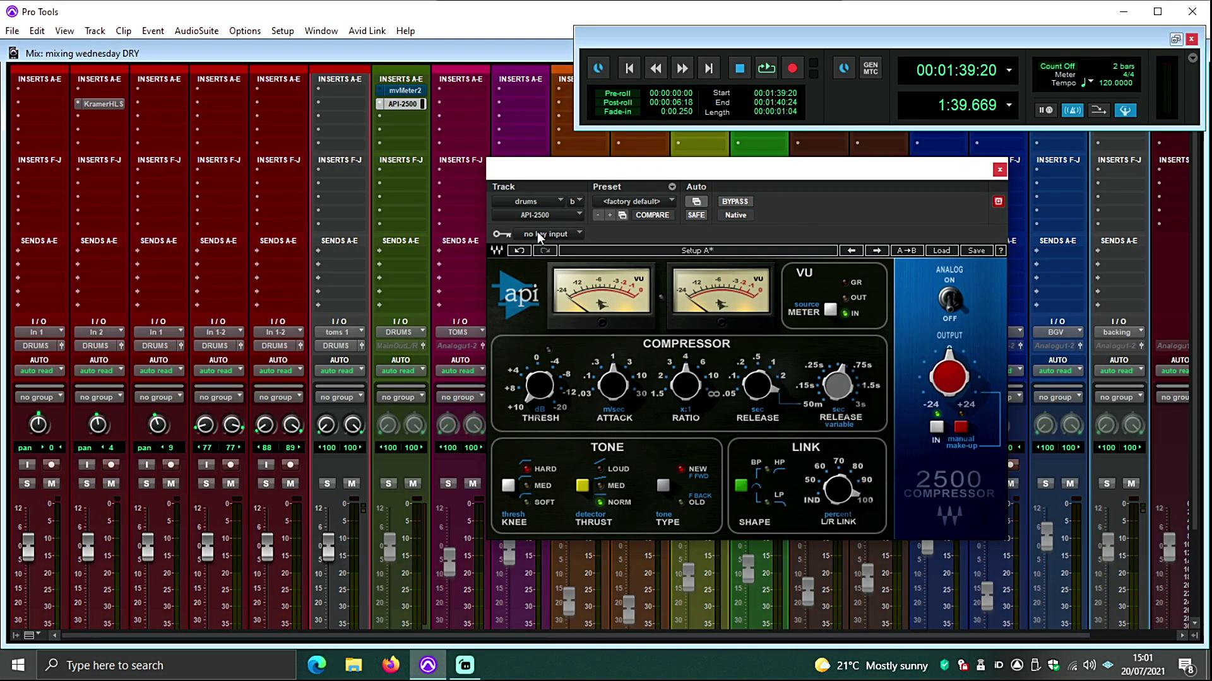
left_click(765, 68)
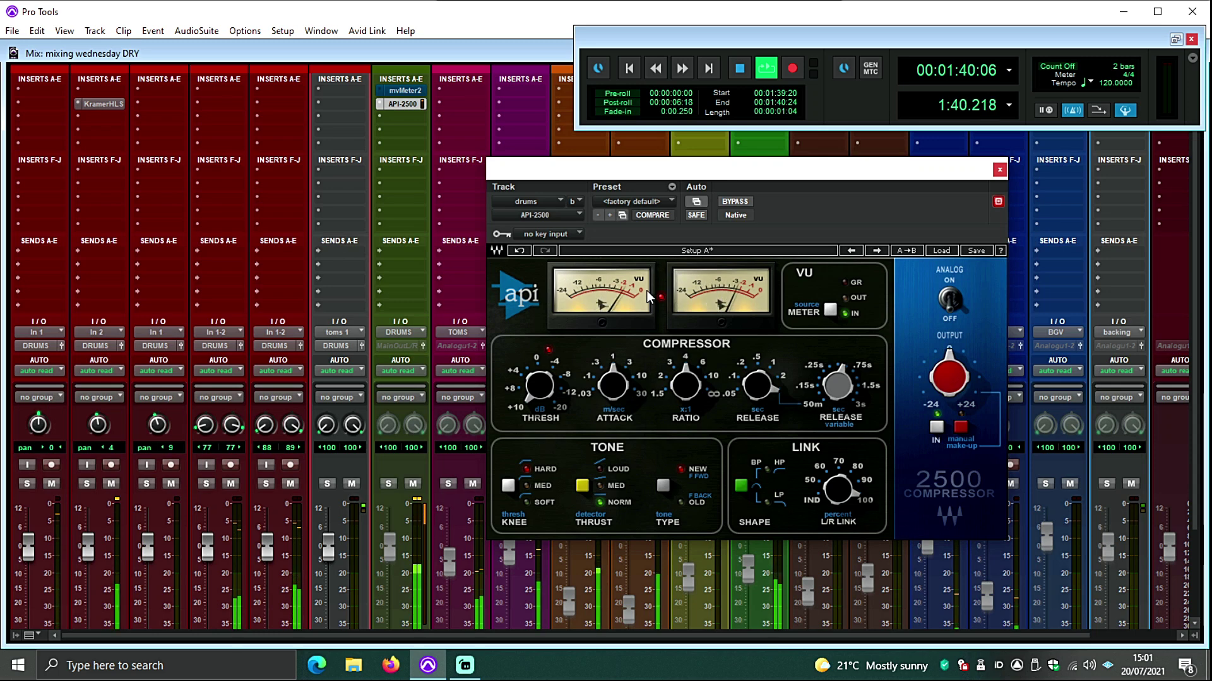
left_click(742, 67)
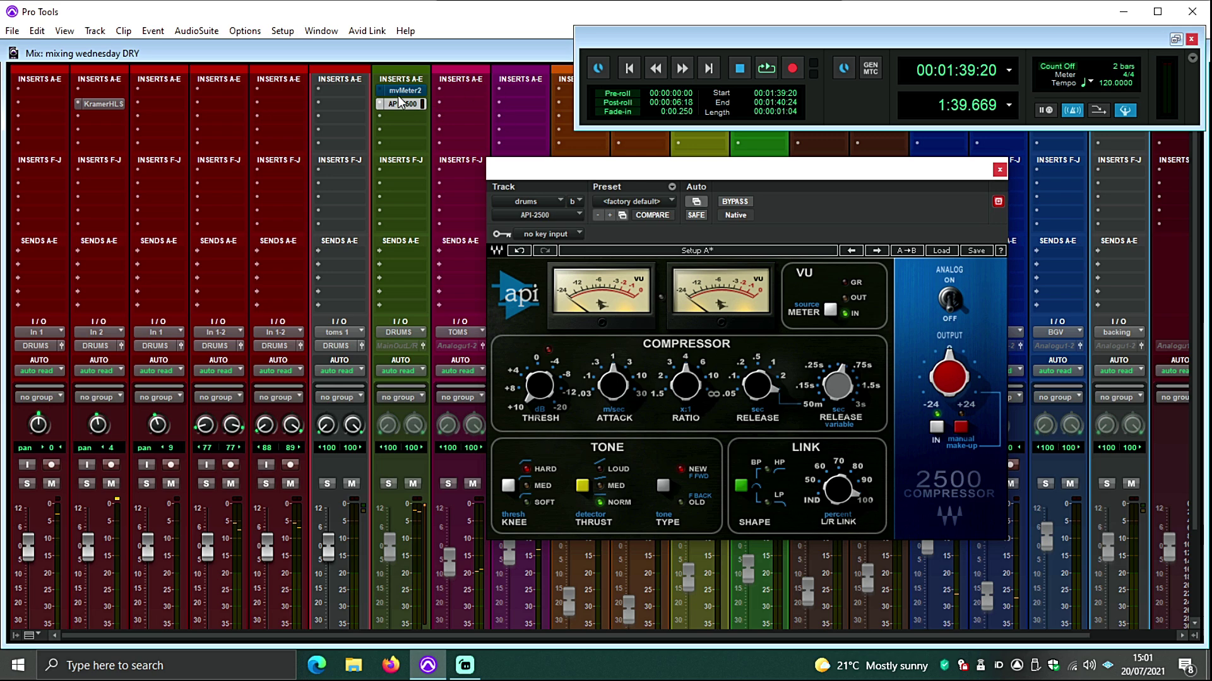
left_click(769, 71)
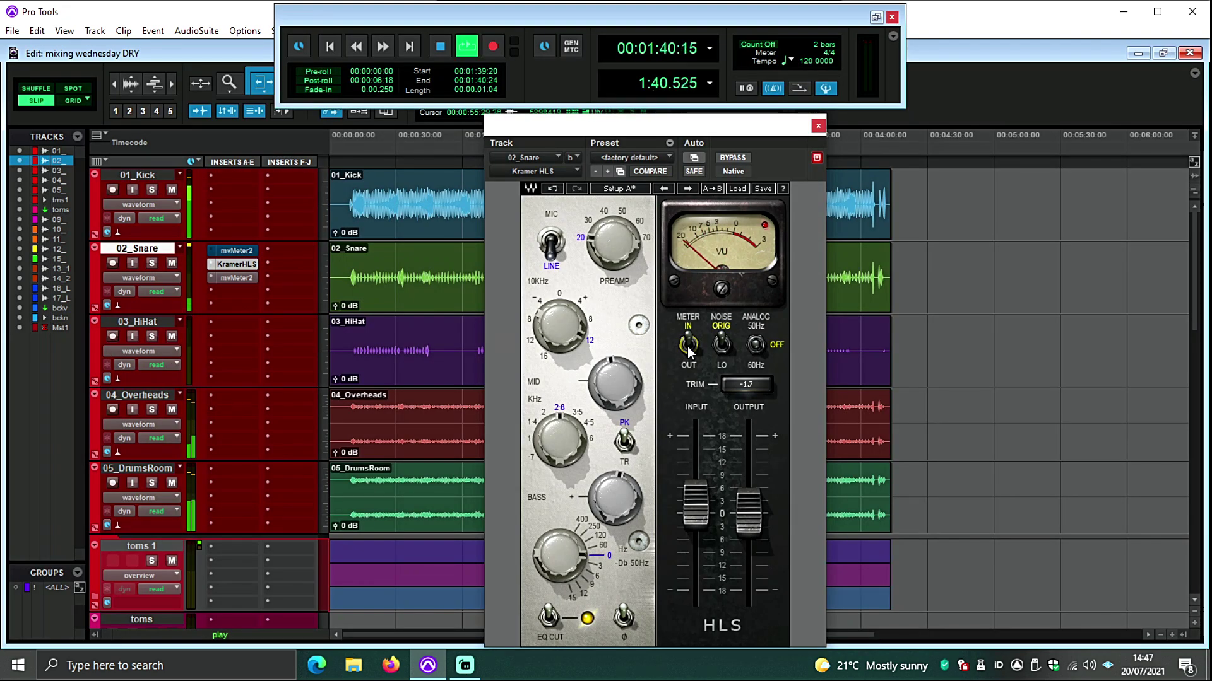
Switch the Kramer HLS meter to OUT and lower its output to about -1.4
left_click(689, 346)
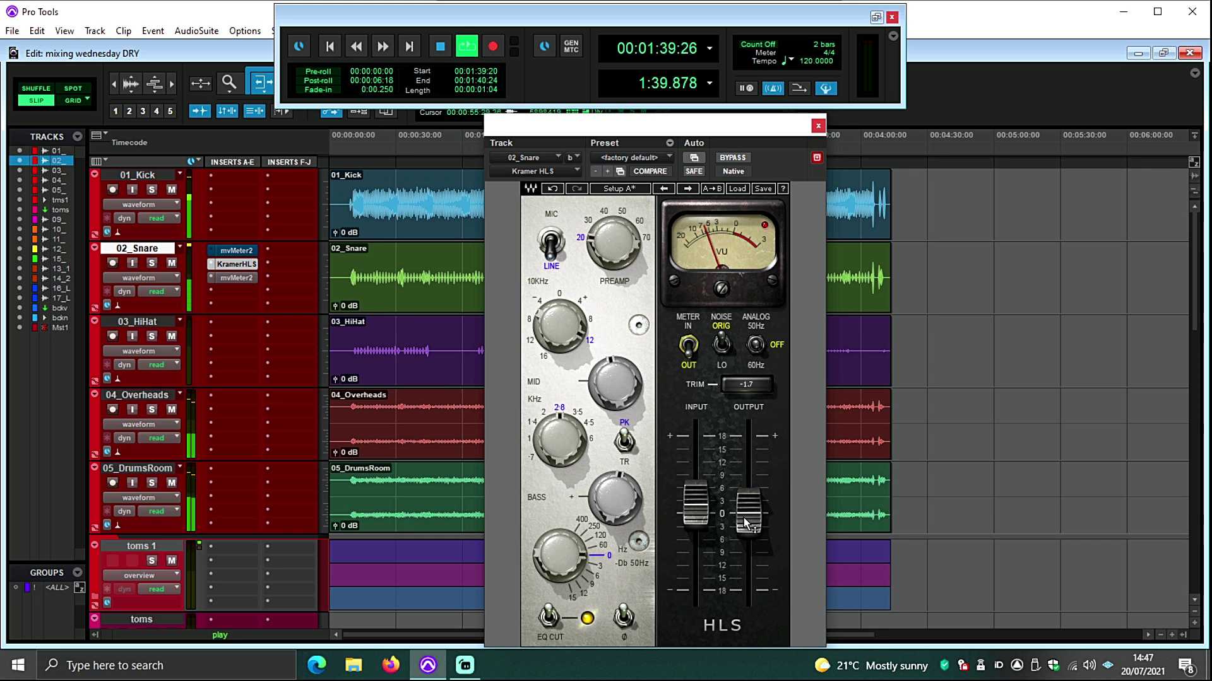
left_click_drag(749, 511, 748, 518)
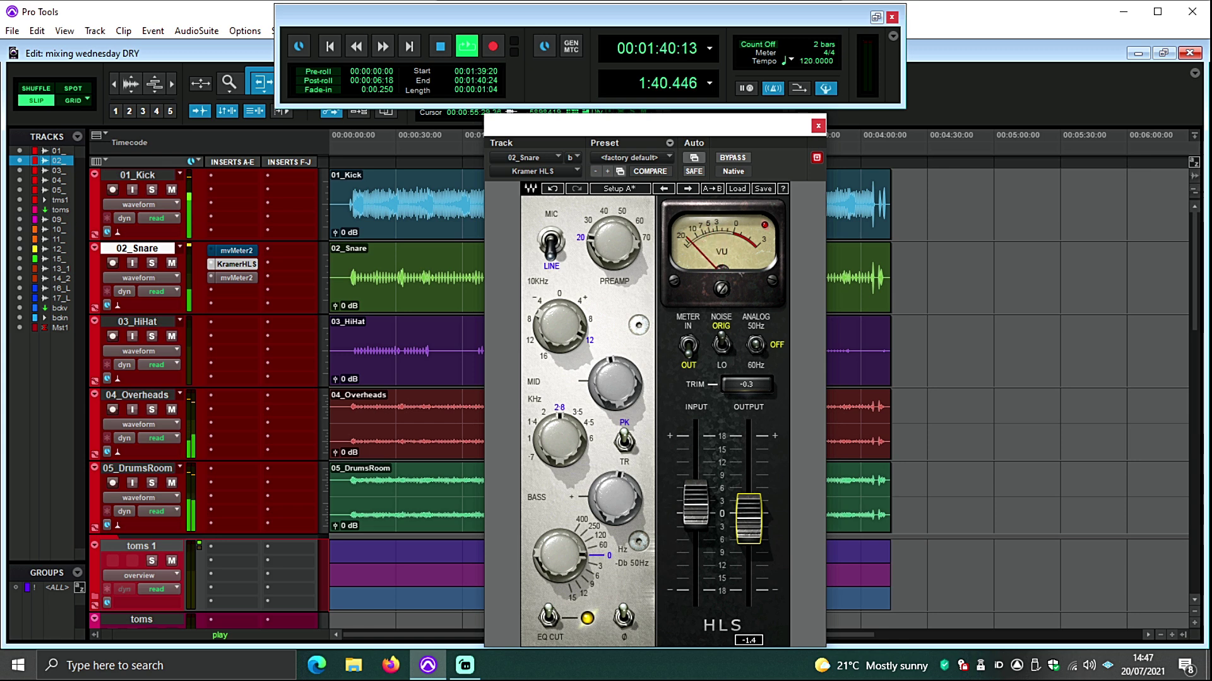
left_click_drag(747, 529, 746, 528)
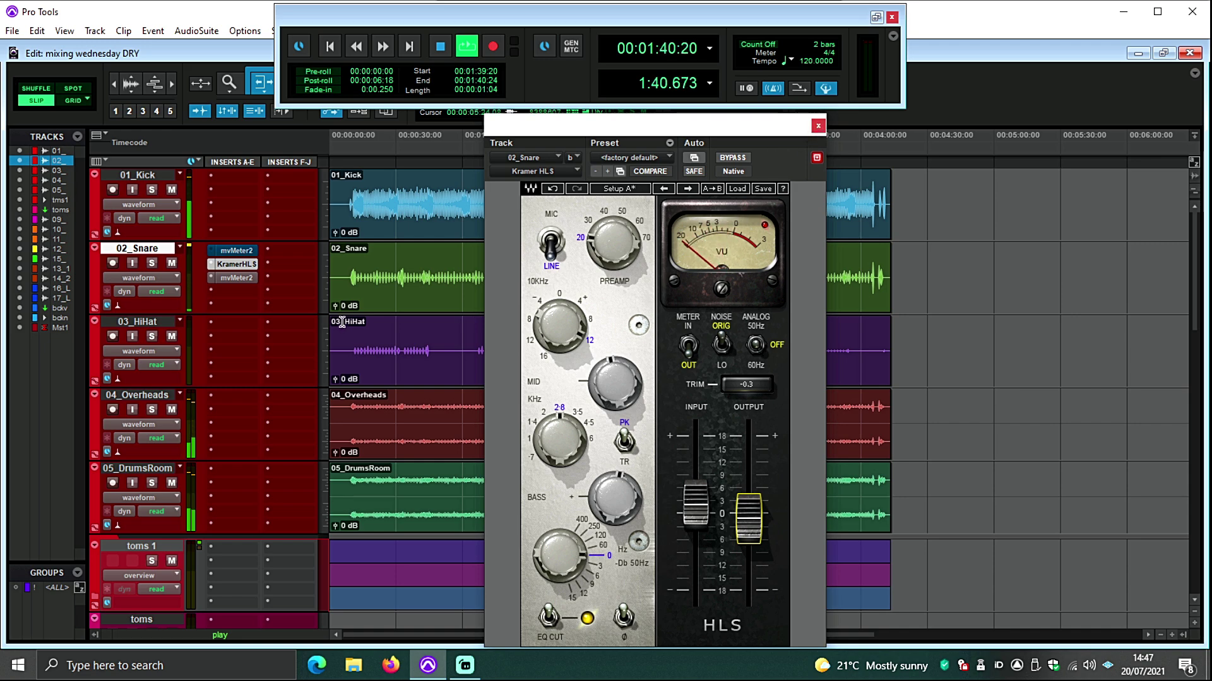
Compare with the post-HLS mvMeter2 and settle the HLS output at about -1.0 dB
left_click(241, 279)
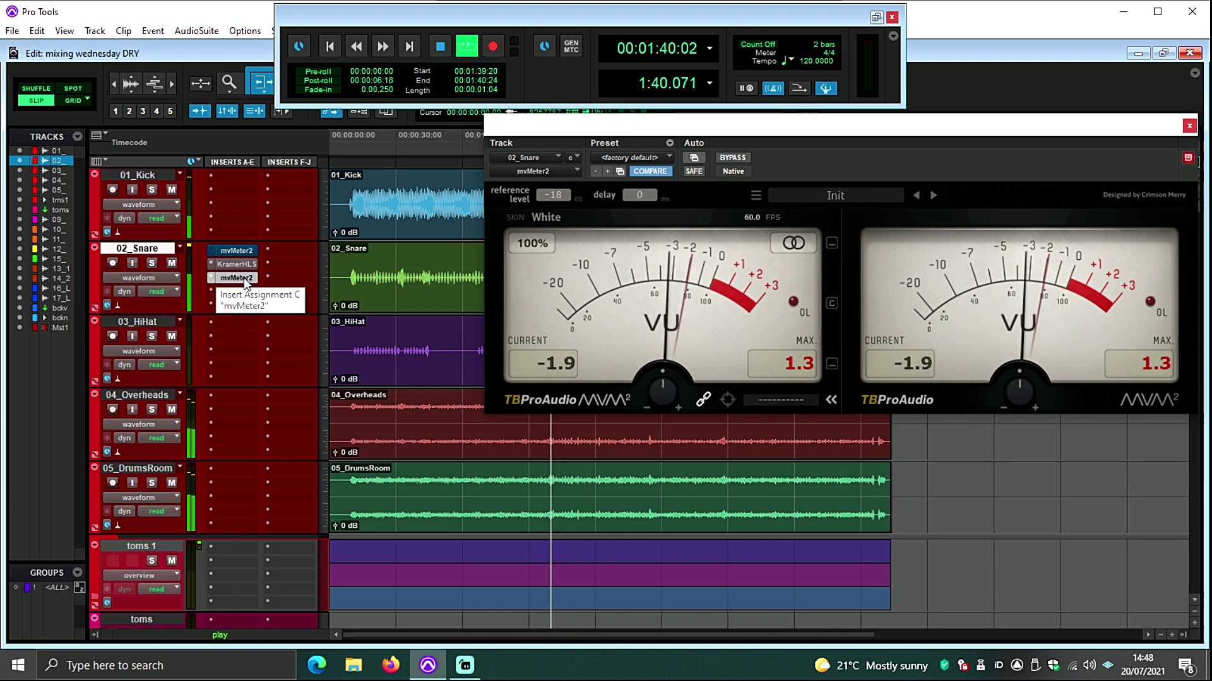
left_click(232, 263)
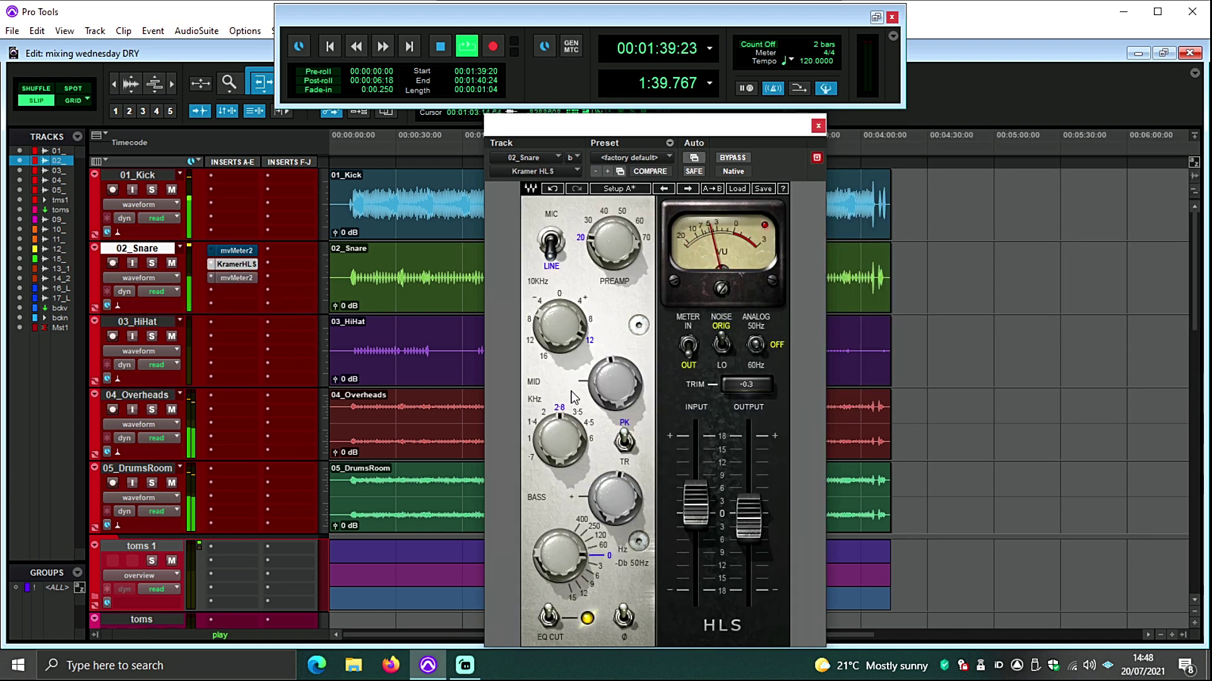
left_click(751, 535)
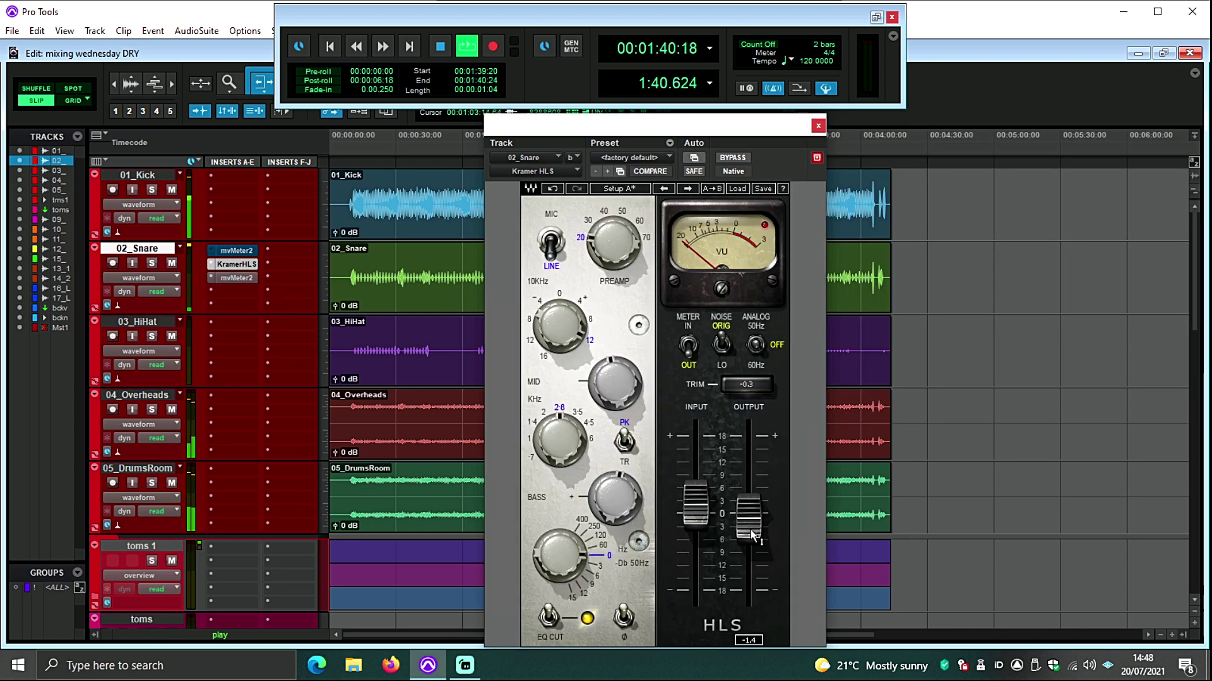
left_click_drag(750, 536, 749, 530)
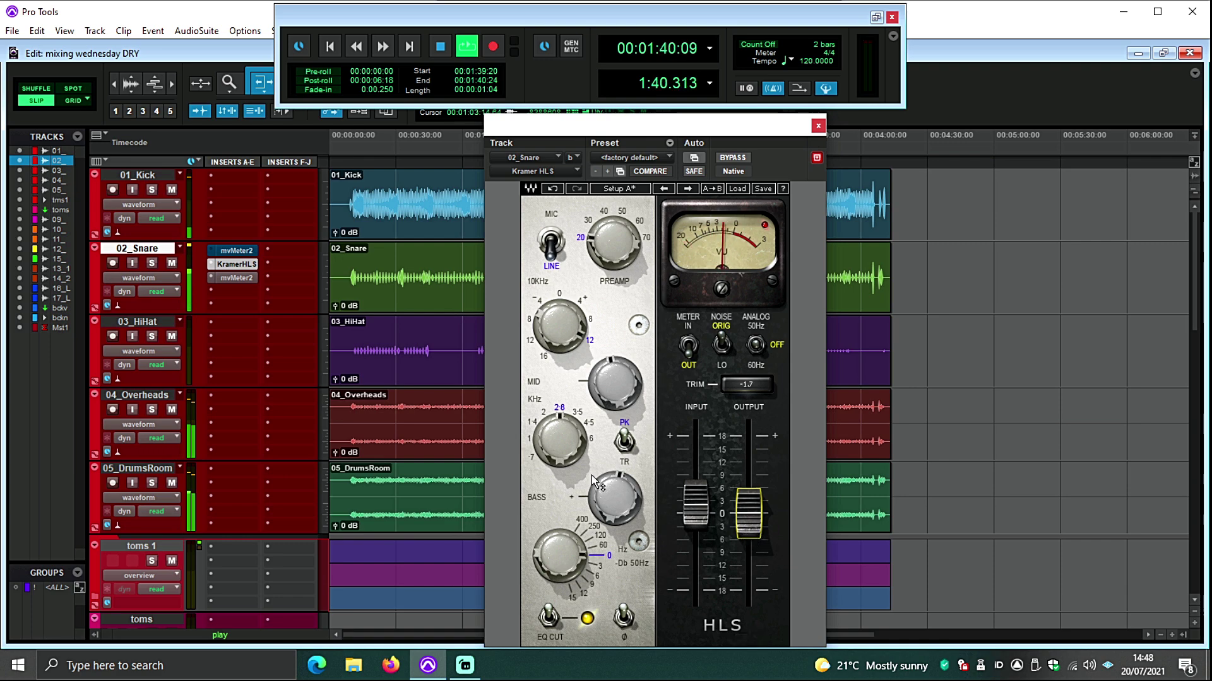
left_click(244, 278)
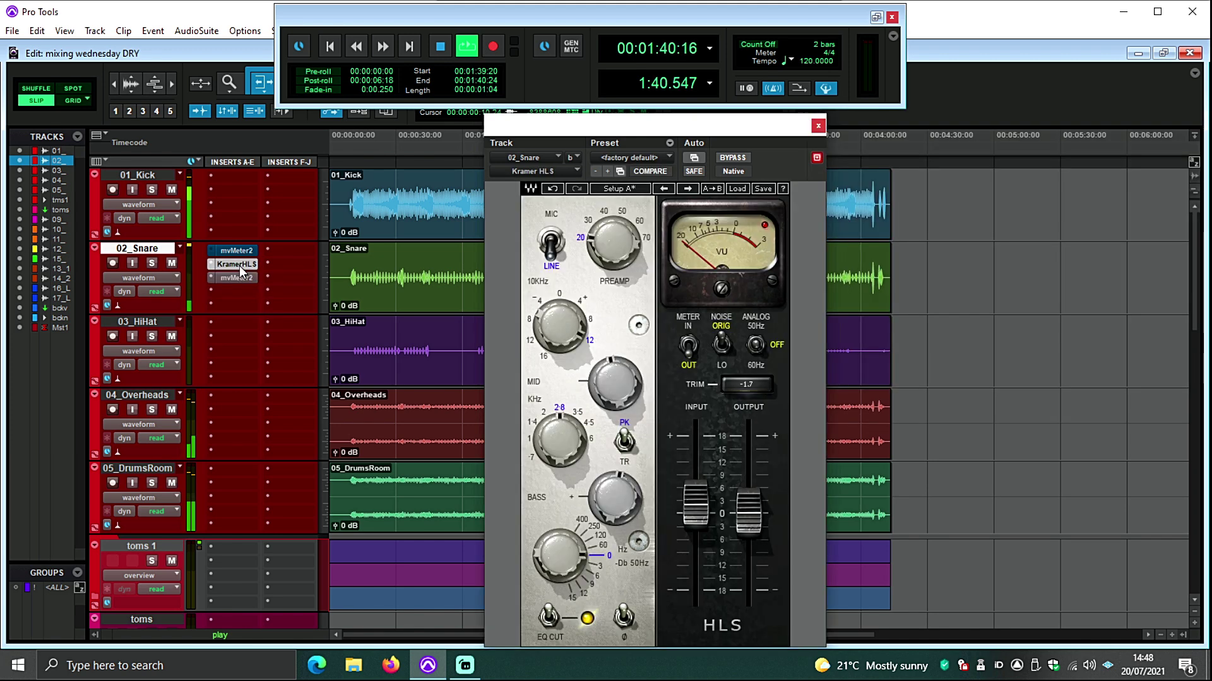
left_click_drag(748, 522, 748, 533)
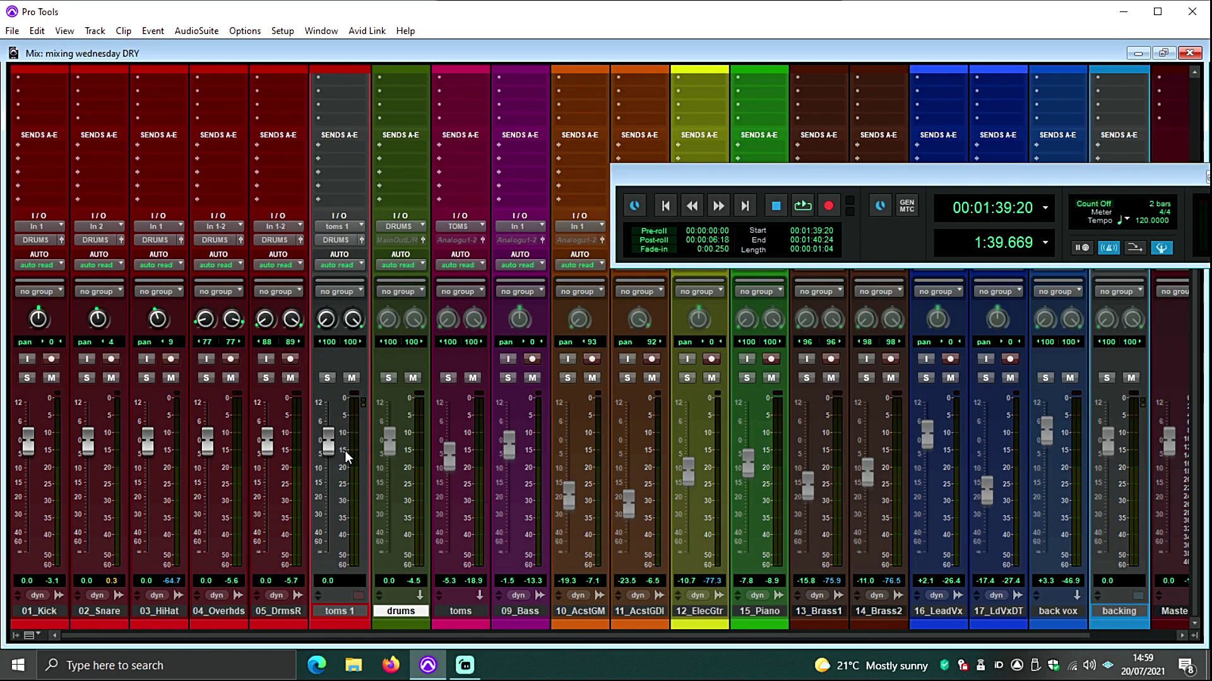
Open the drums track's mvMeter2 in the Mix window and loop-play to read its level
scroll(425, 344, "up", 3)
left_click(404, 91)
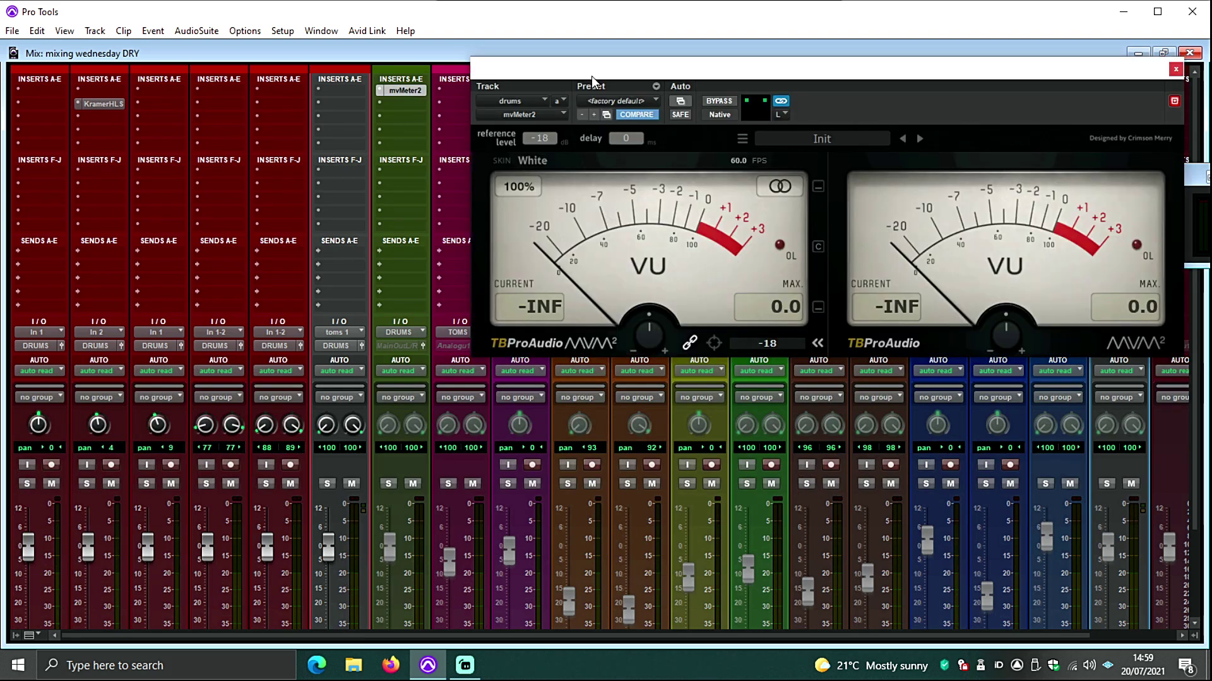
left_click_drag(591, 76, 247, 307)
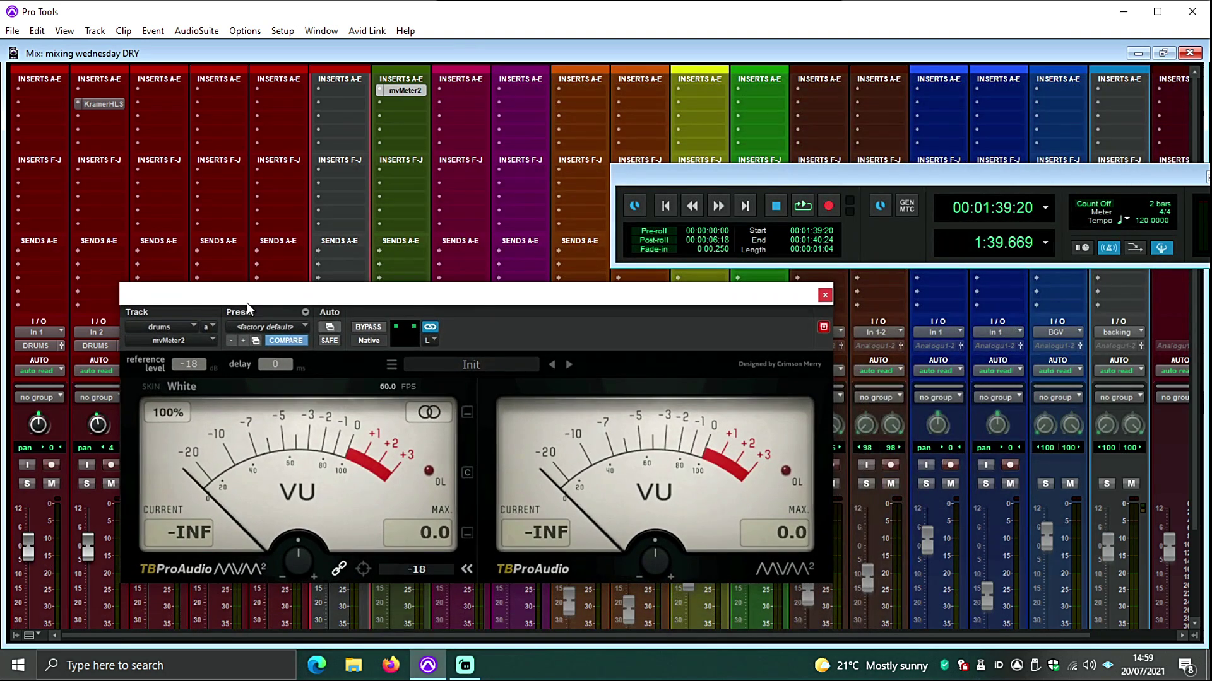
left_click(802, 206)
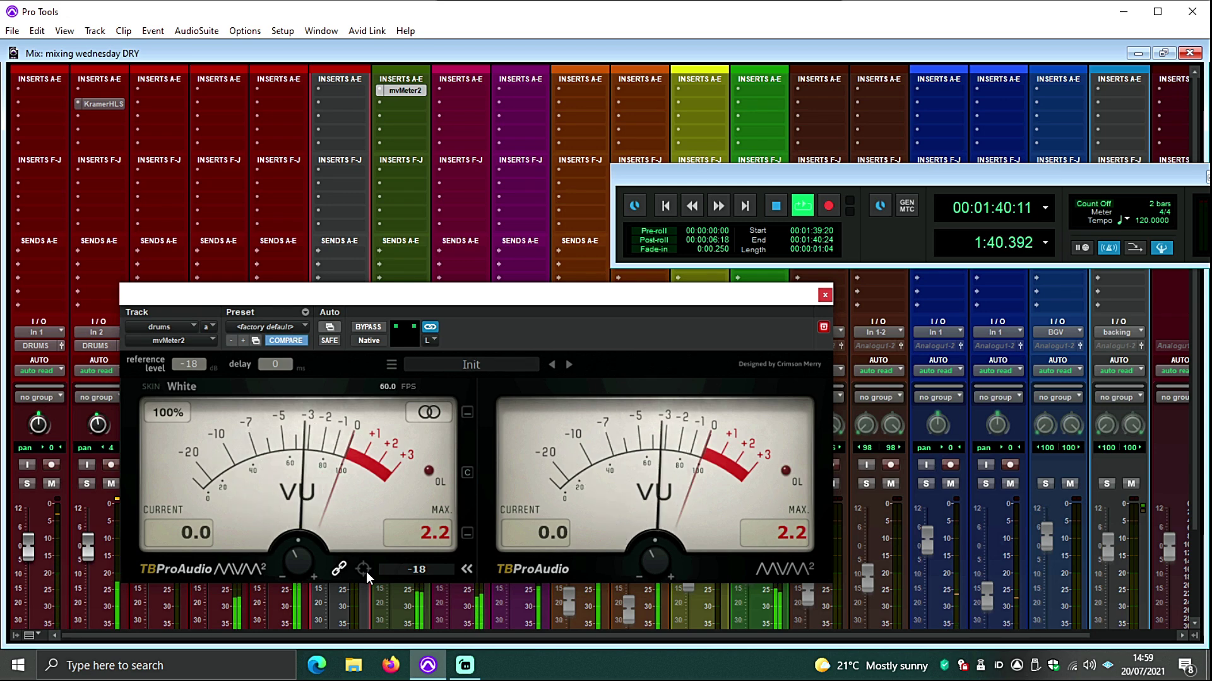
mouse_move(296, 556)
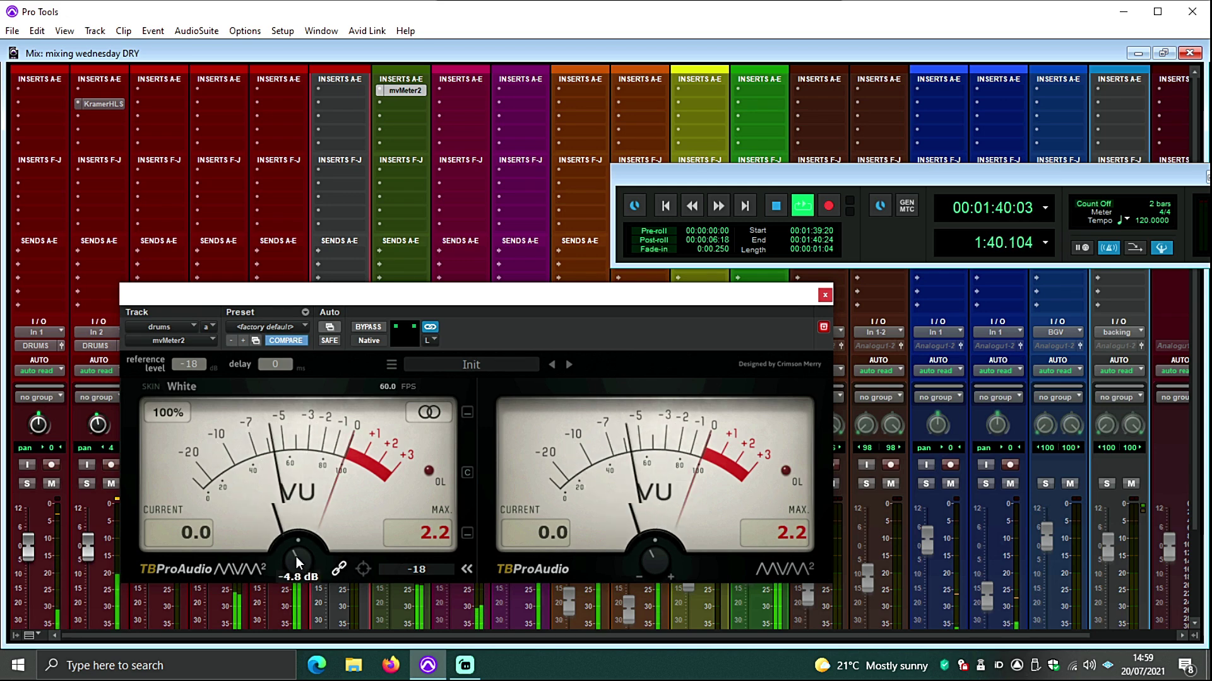